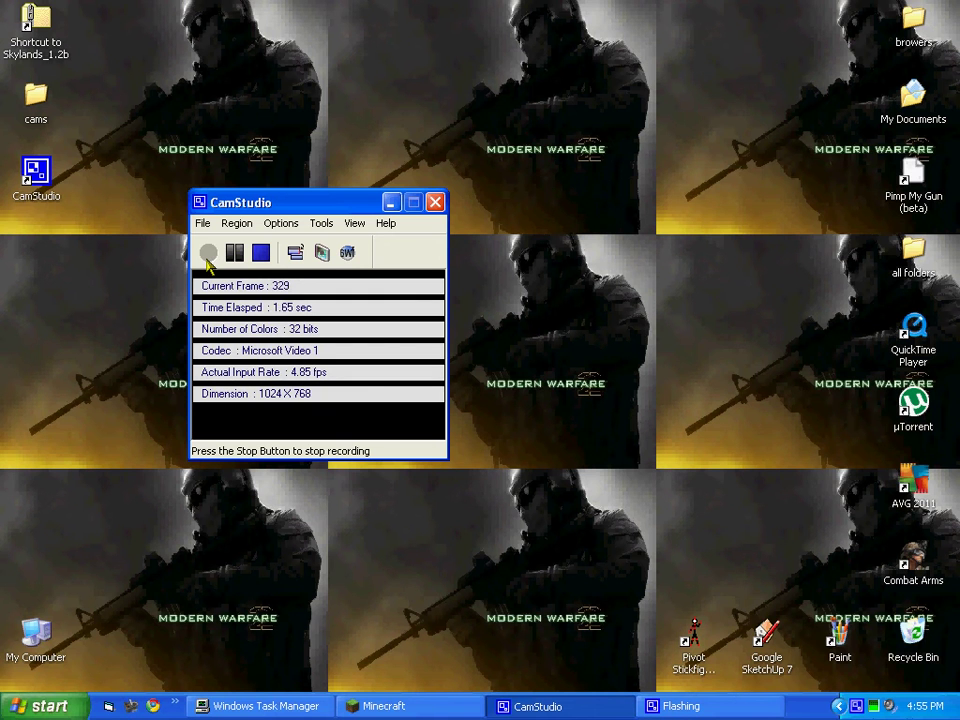
Minimize the CamStudio recorder window to the tray while it keeps recording.
click(391, 203)
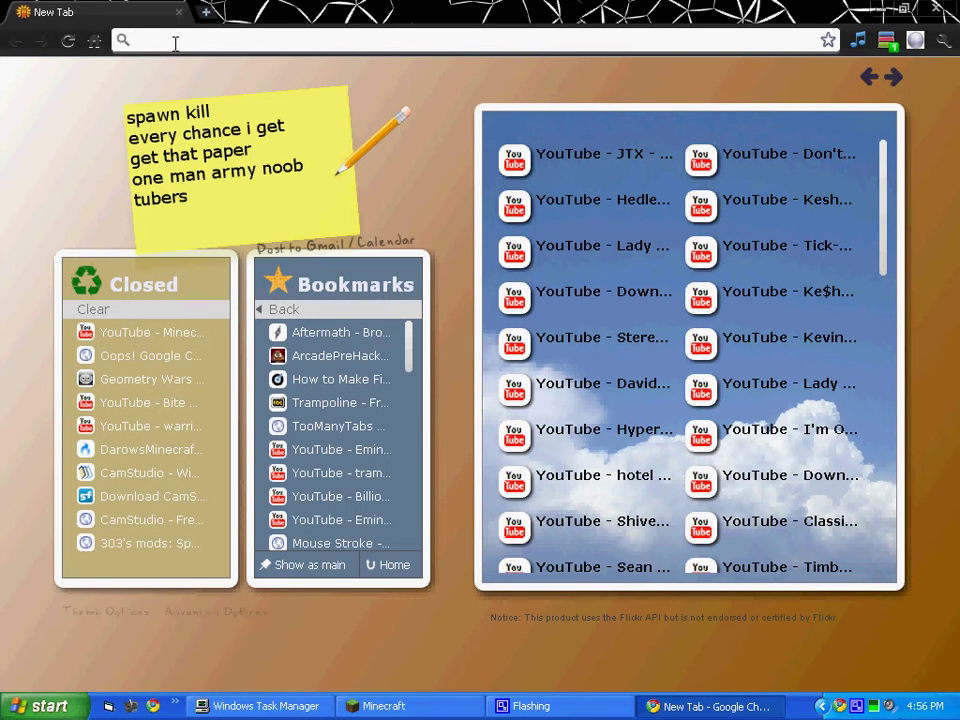
Search Google for "camstudi" from the Chrome address bar.
text(cam)
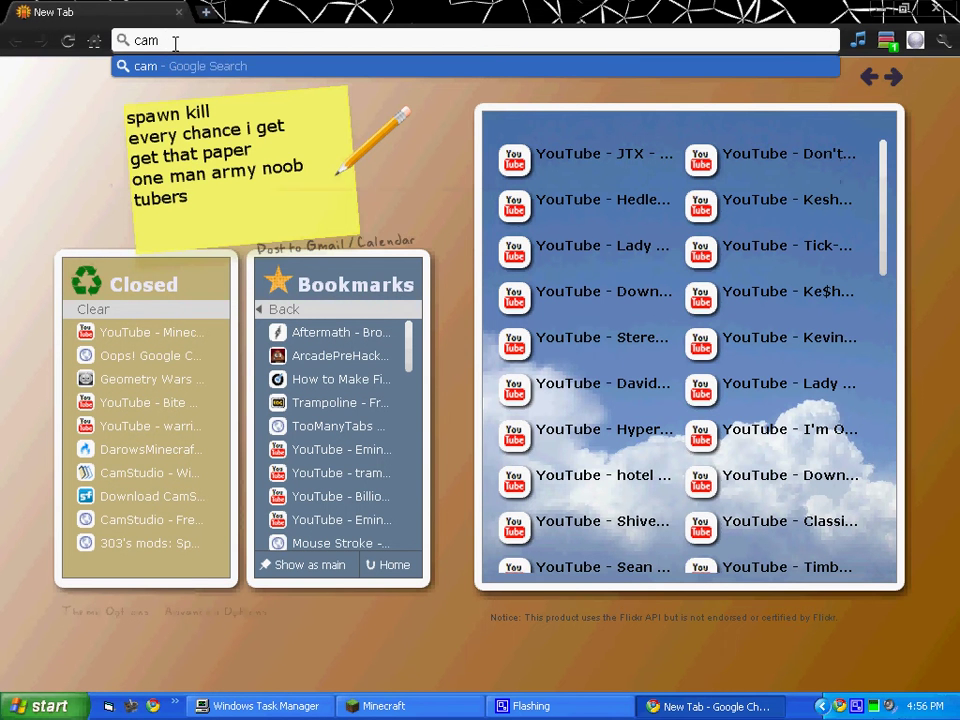
text(studi)
key(Return)
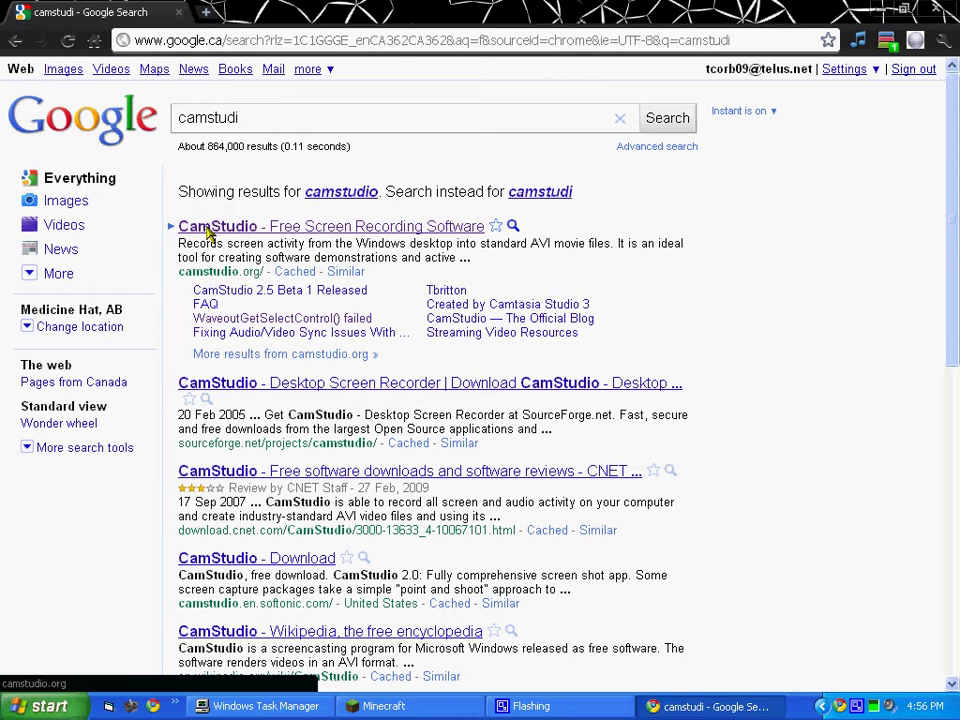
Open camstudio.org from the results and scroll to its Download Links section.
click(210, 231)
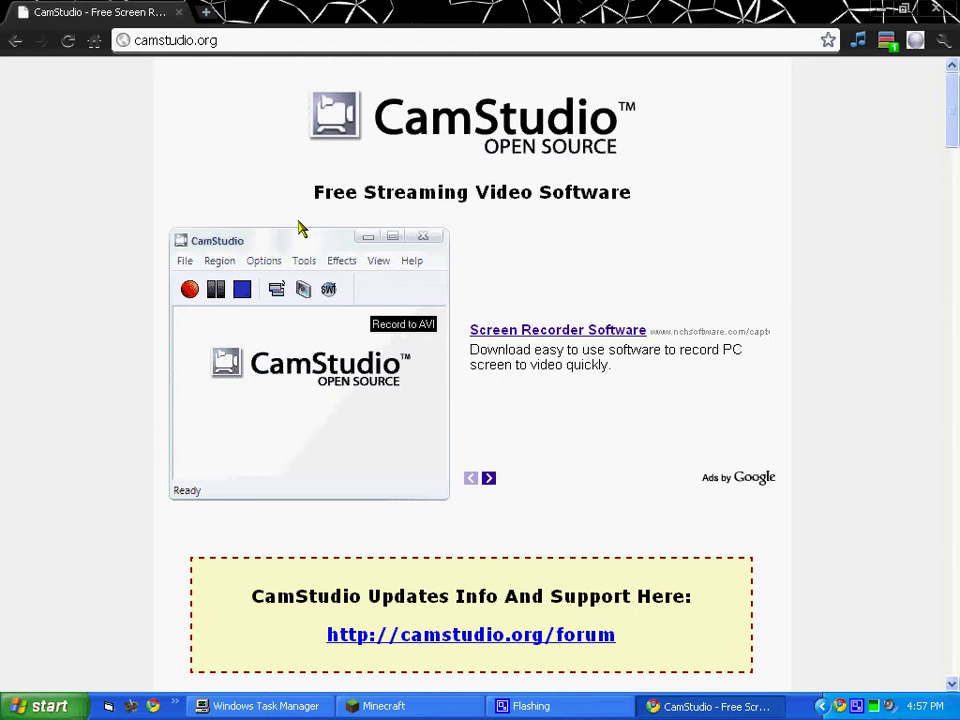
scroll(290, 228, down, 4)
scroll(284, 228, down, 1)
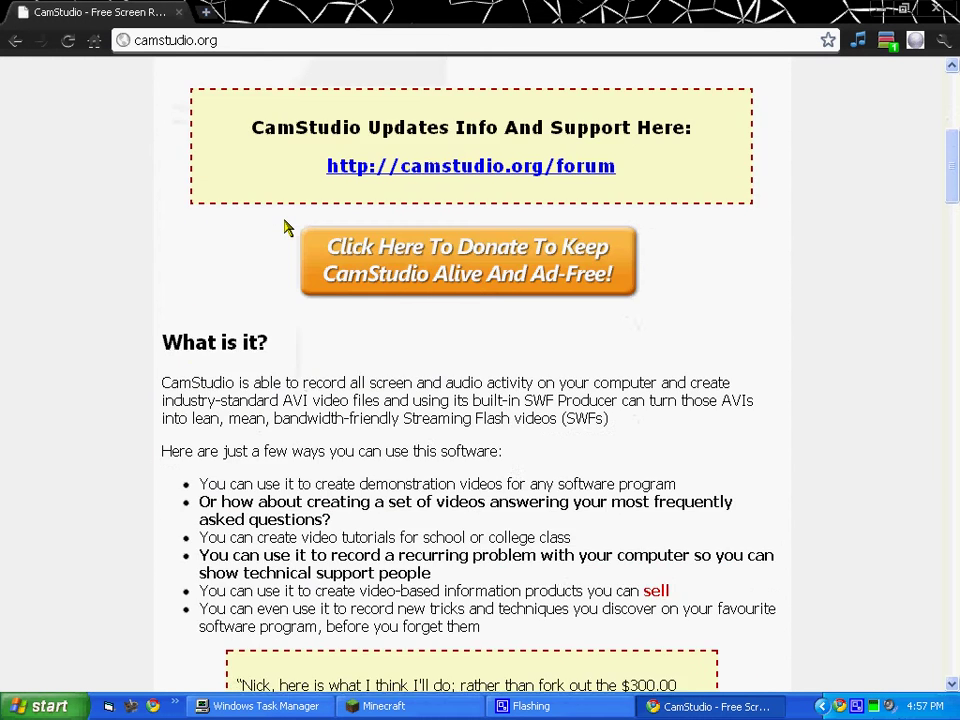
scroll(284, 228, down, 1)
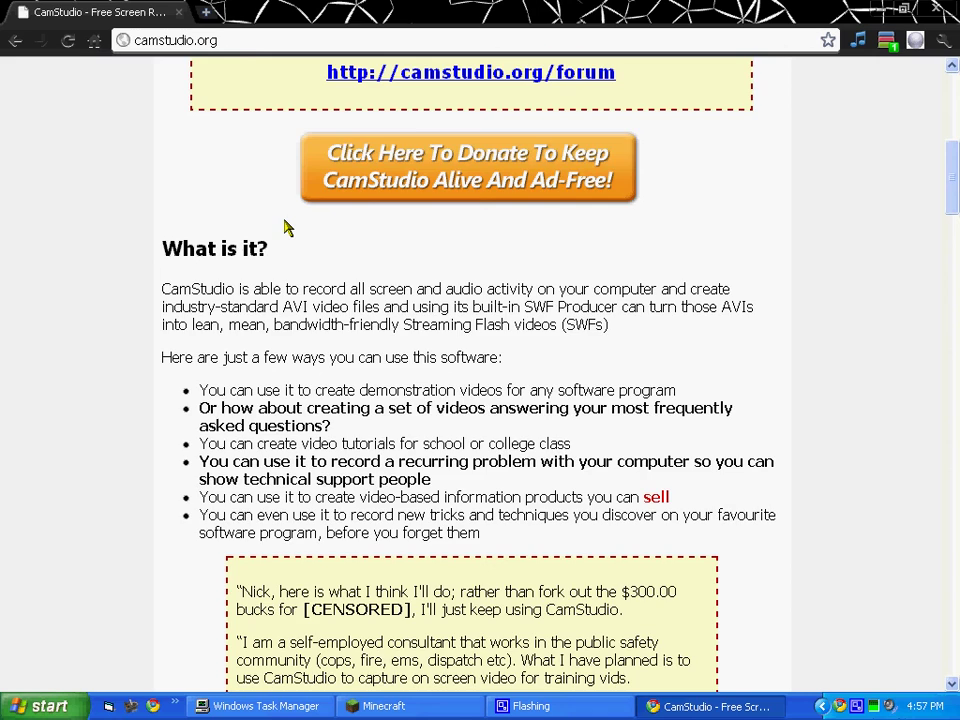
scroll(284, 228, down, 3)
scroll(284, 228, down, 1)
scroll(284, 228, down, 3)
scroll(284, 228, down, 2)
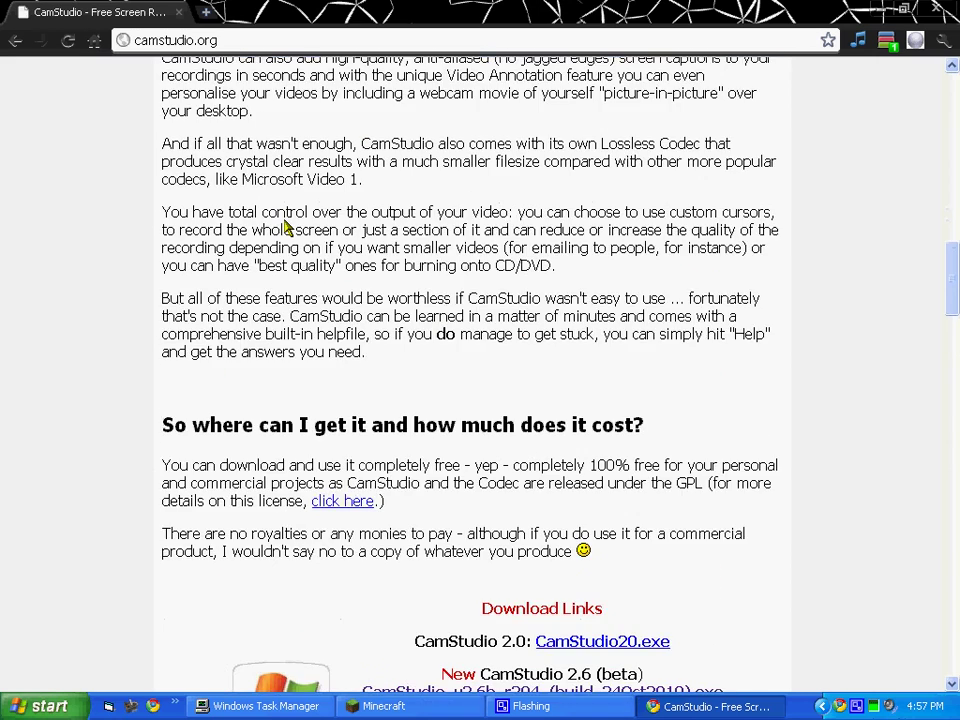
scroll(284, 228, down, 3)
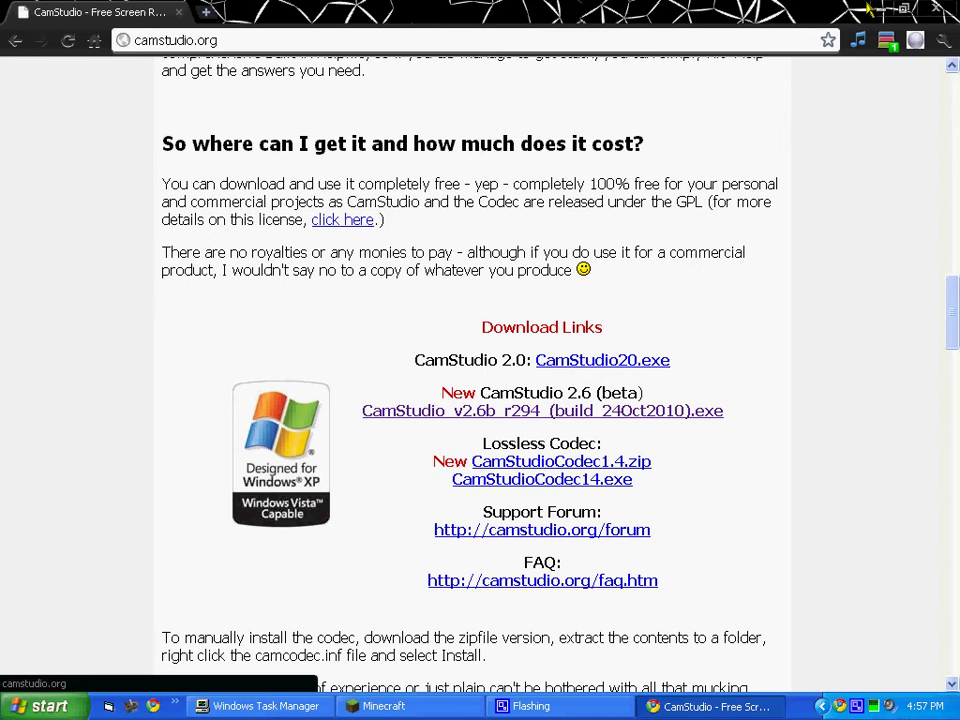
Minimize Chrome and restore the CamStudio recorder window from its tray icon.
click(870, 9)
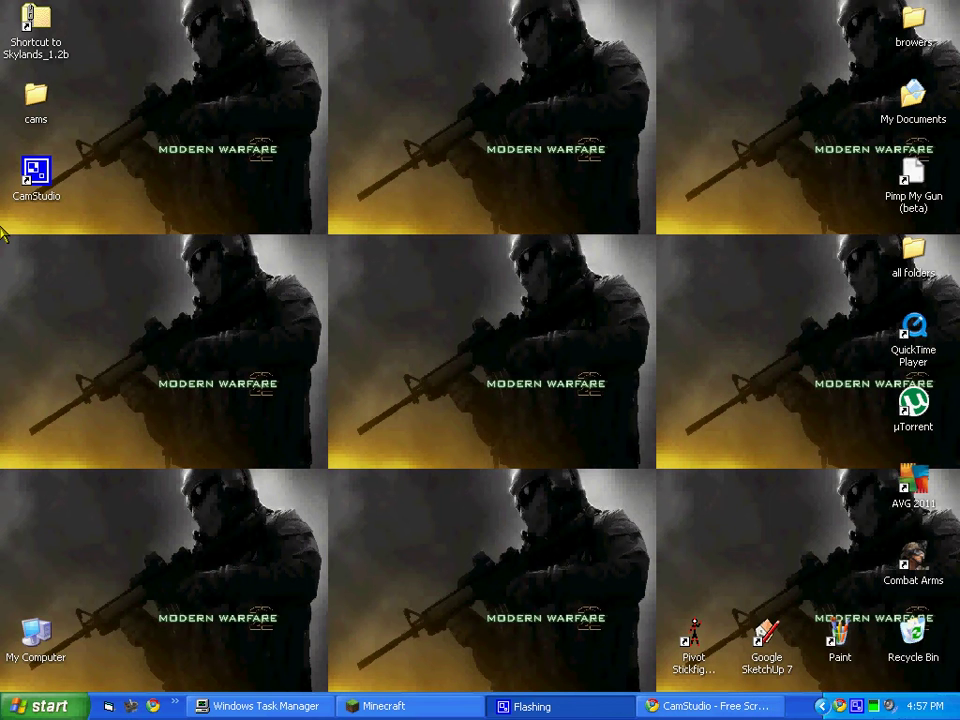
click(856, 706)
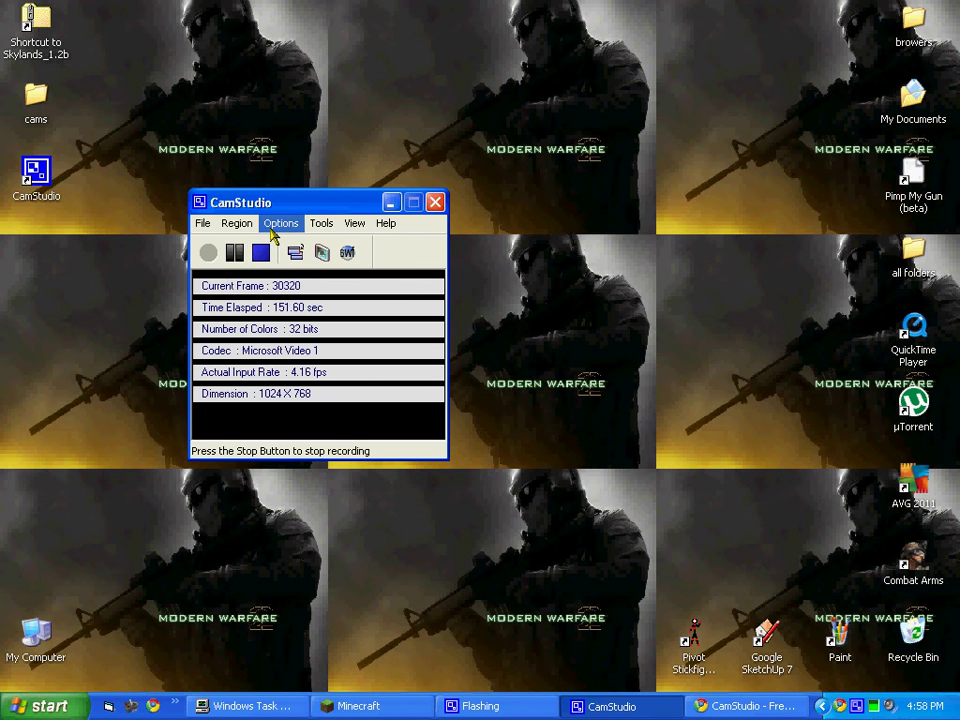
Browse the Options menu, then stop the screen recording via File > Stop.
click(269, 229)
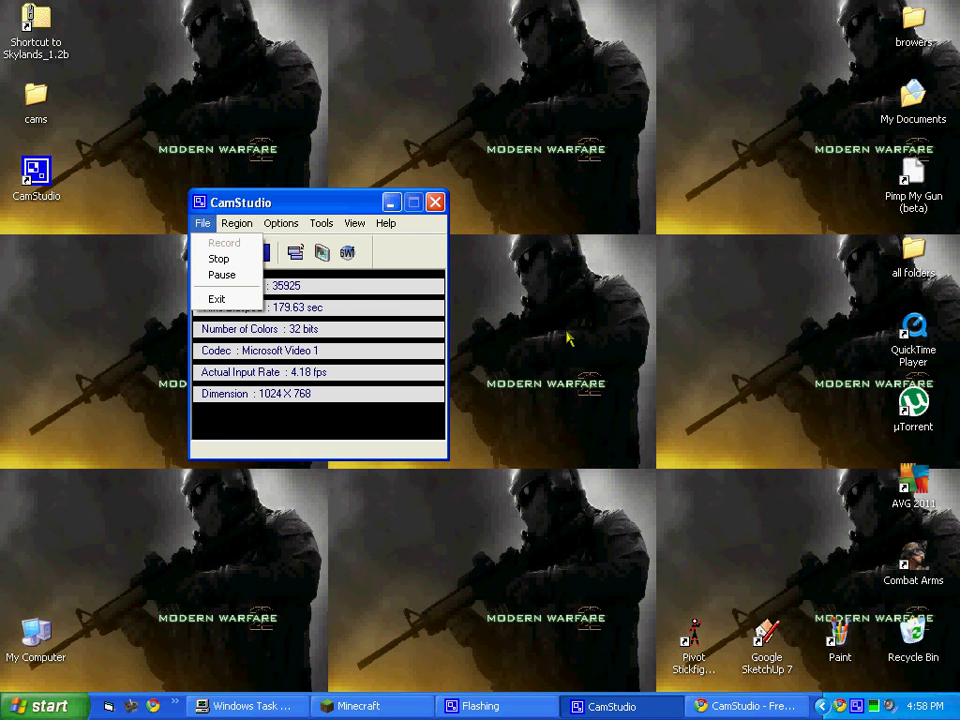
click(520, 310)
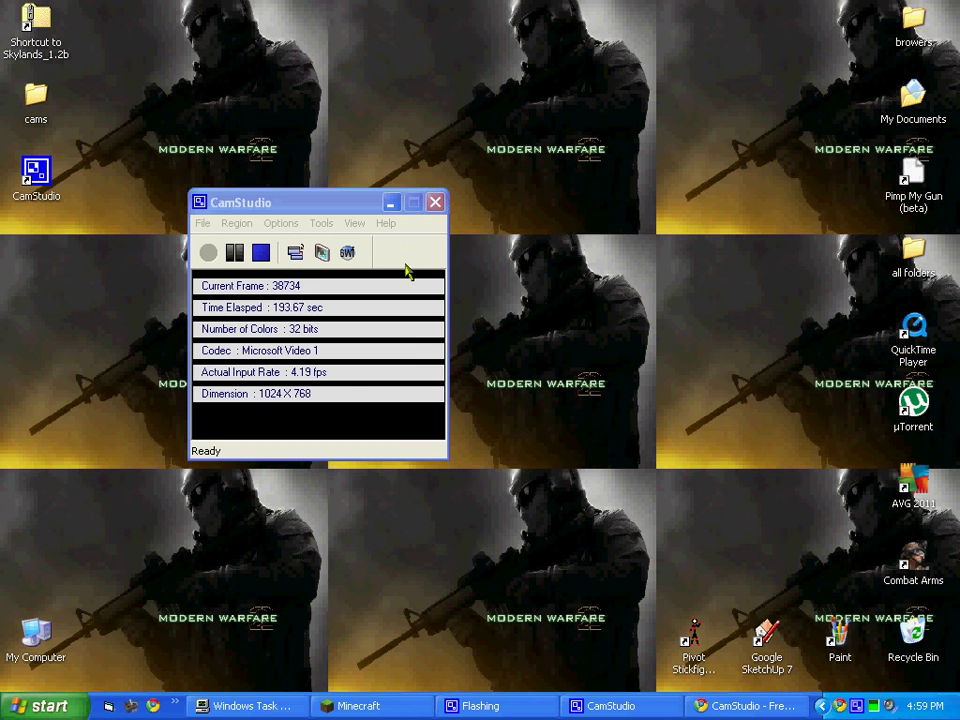
click(391, 209)
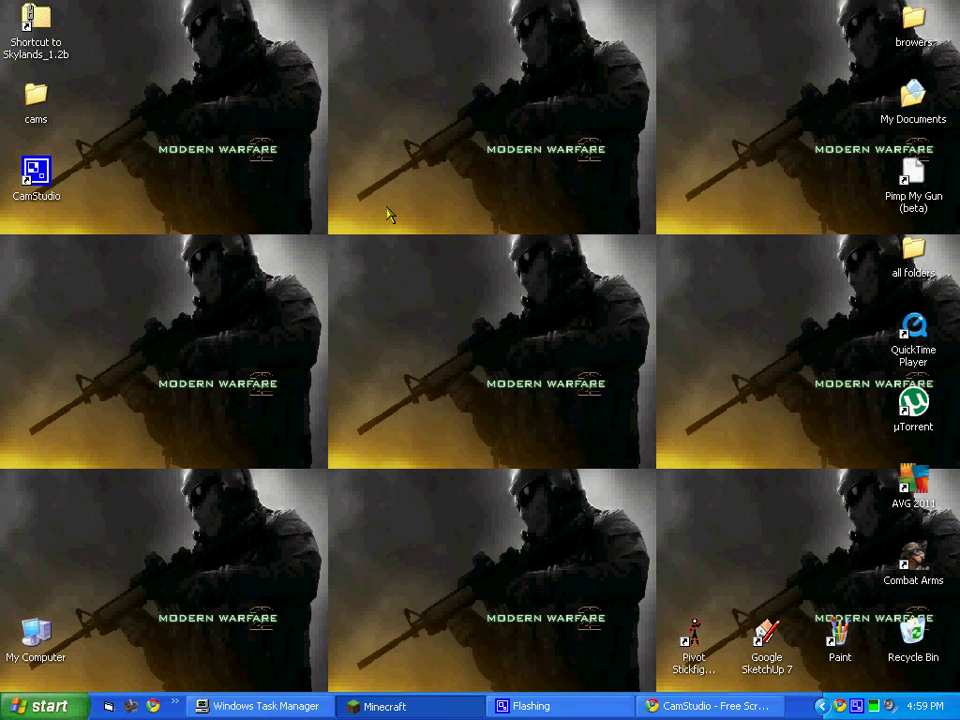